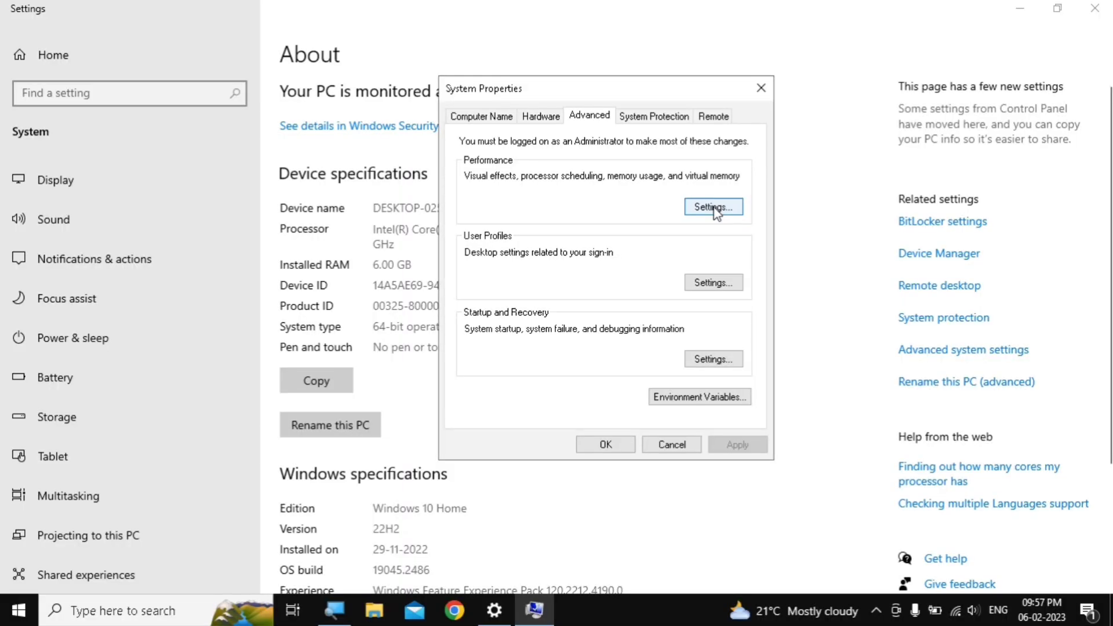
- Open the Virtual Memory settings from the advanced Performance Options
click(714, 207)
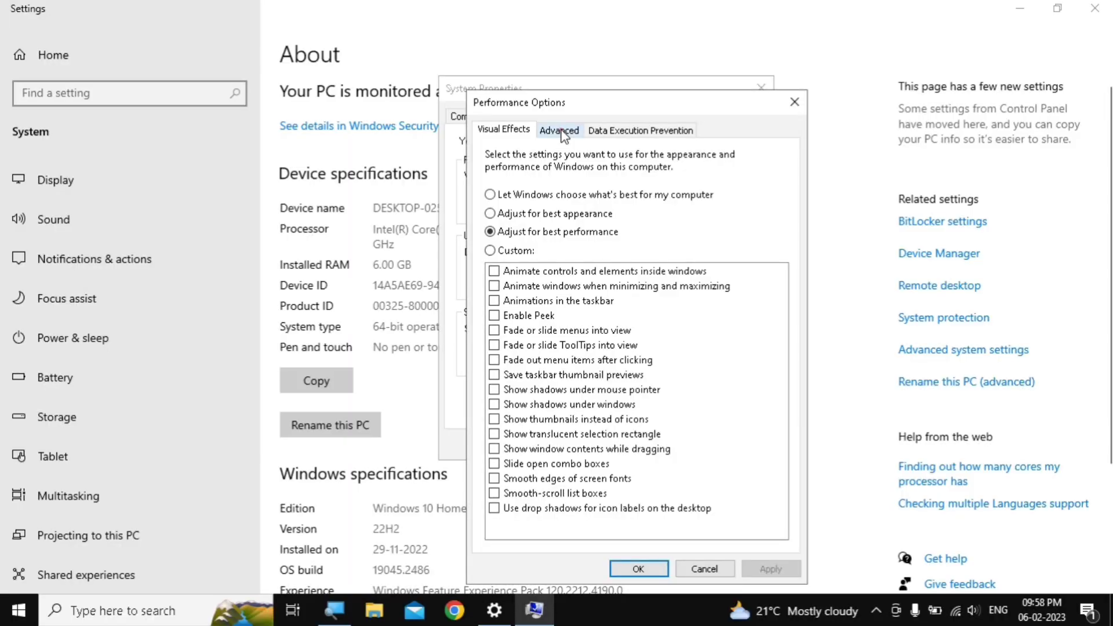
click(560, 131)
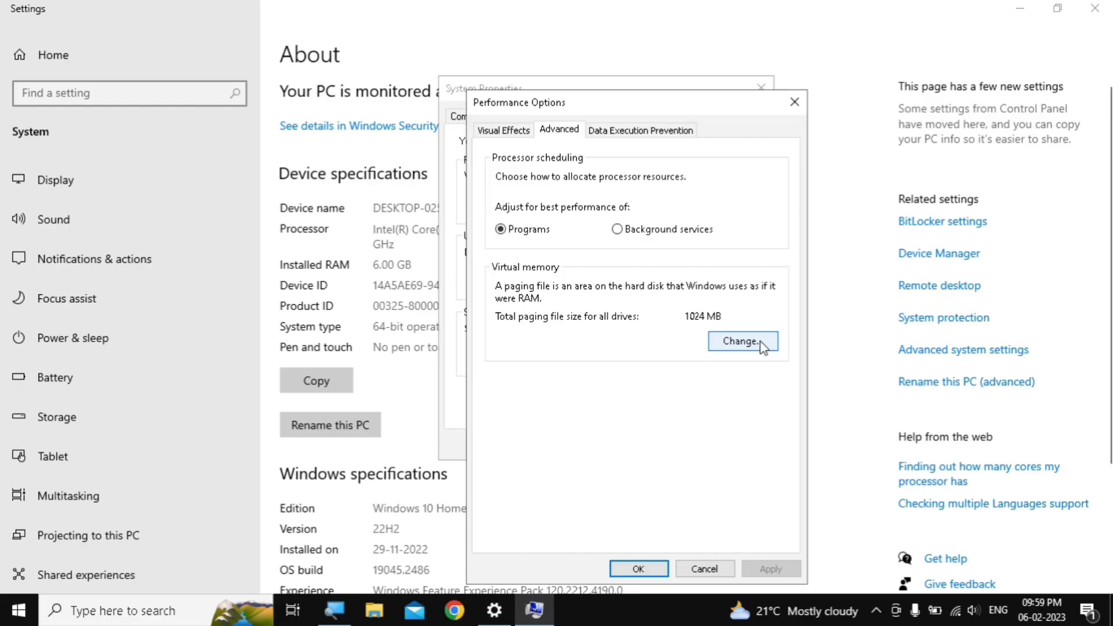
click(760, 342)
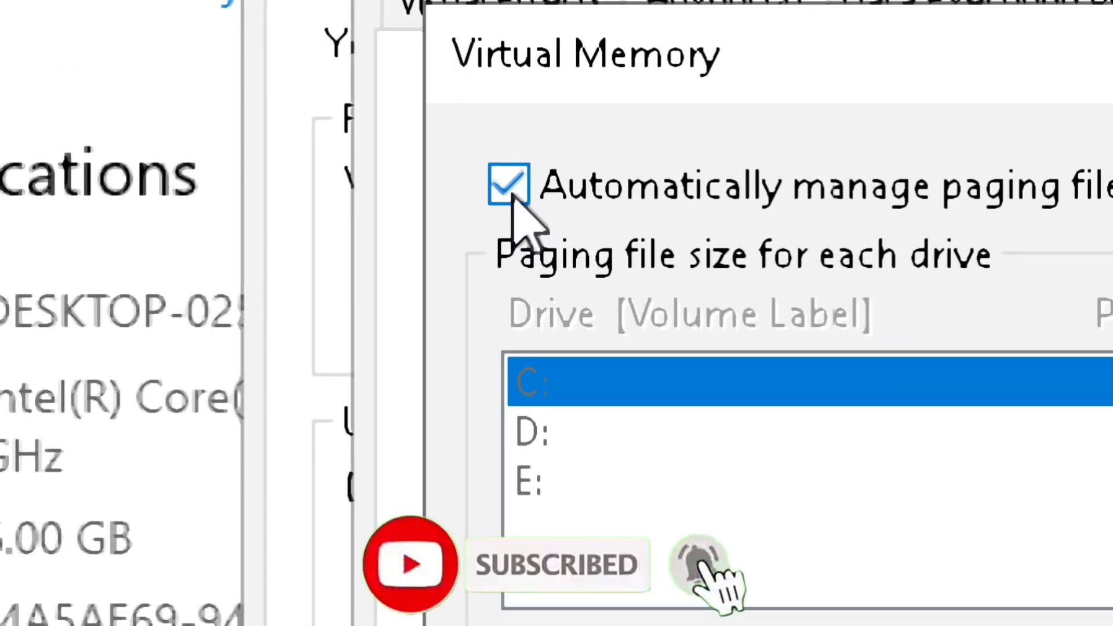
- Turn off automatic paging file management for all drives and choose a custom size for drive C:
click(511, 195)
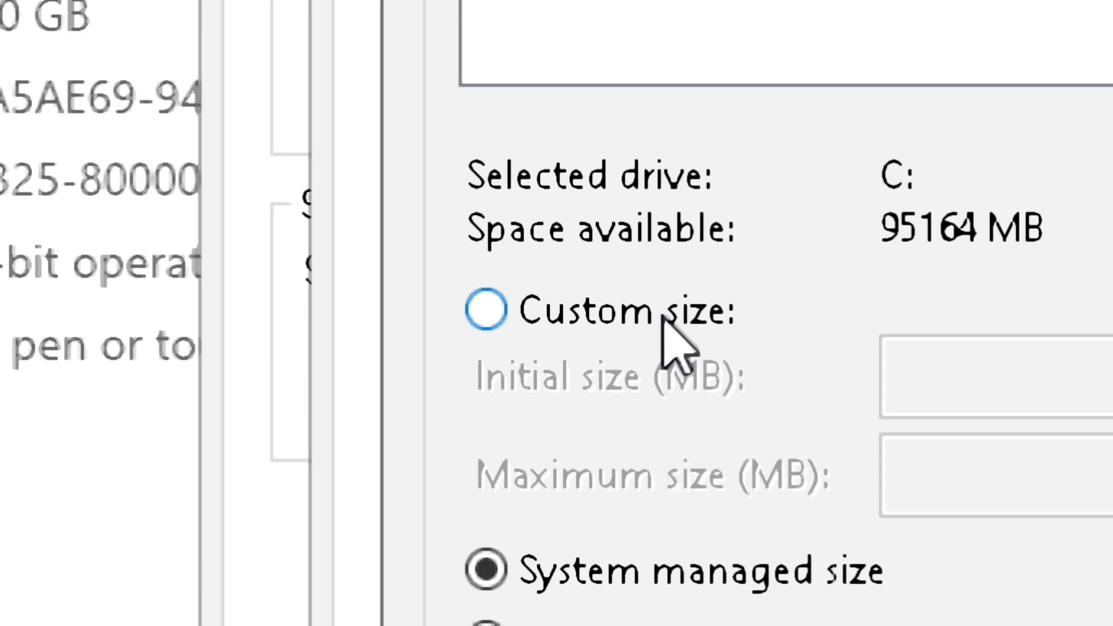
click(487, 308)
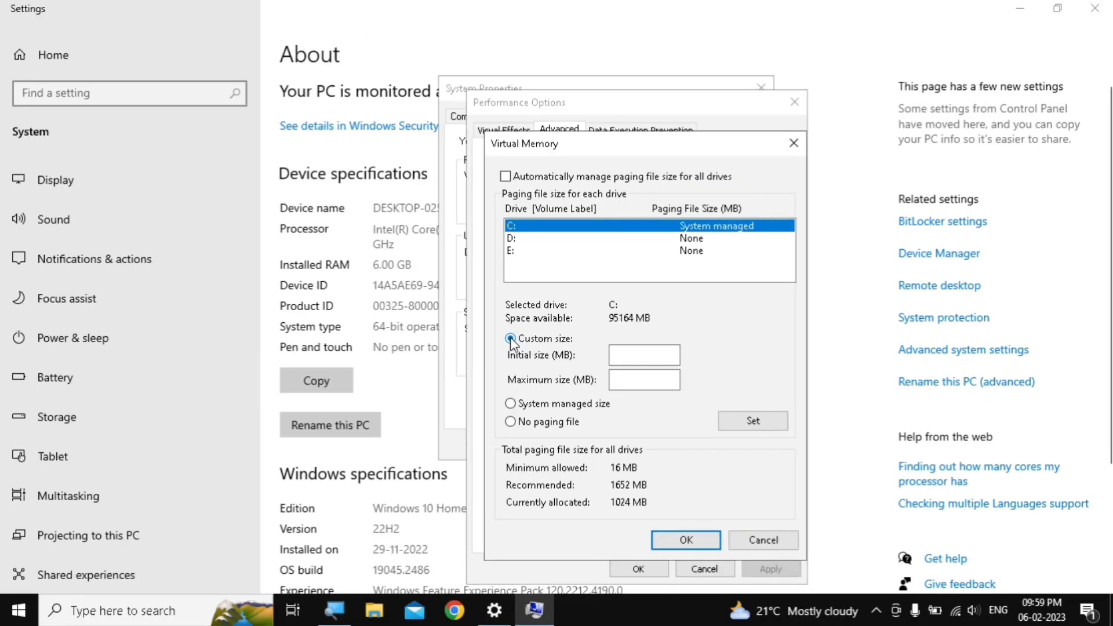
click(639, 358)
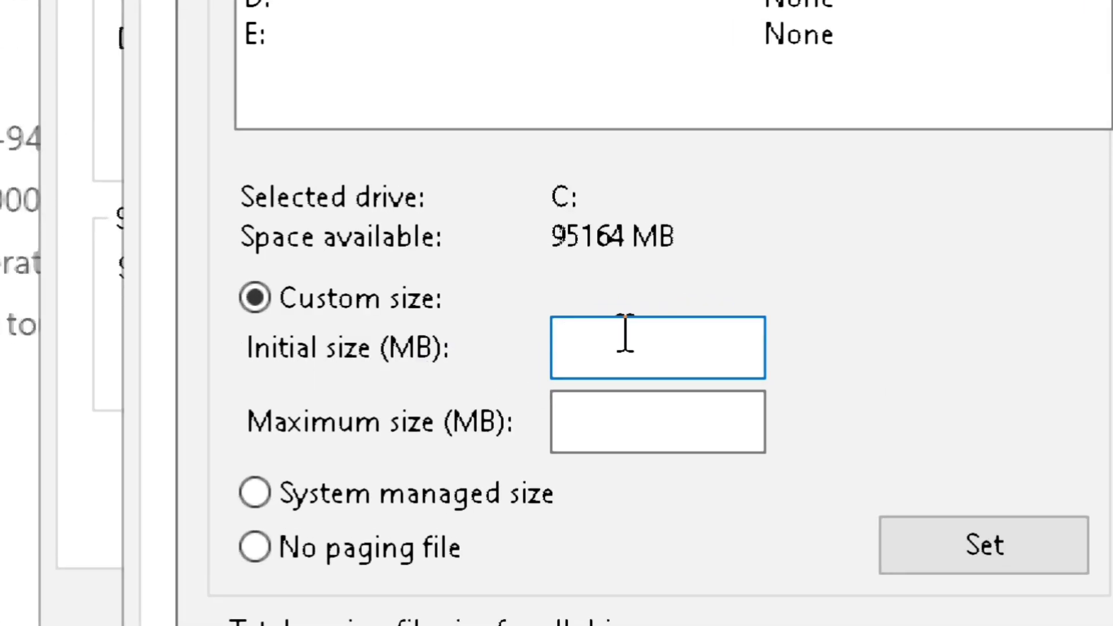
click(603, 429)
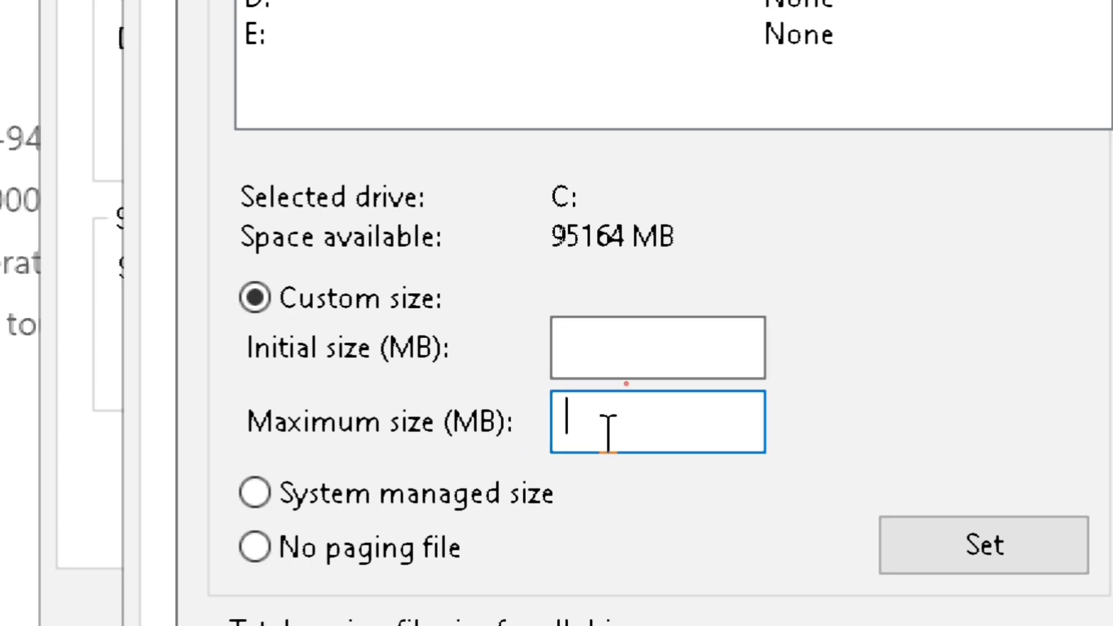
click(586, 357)
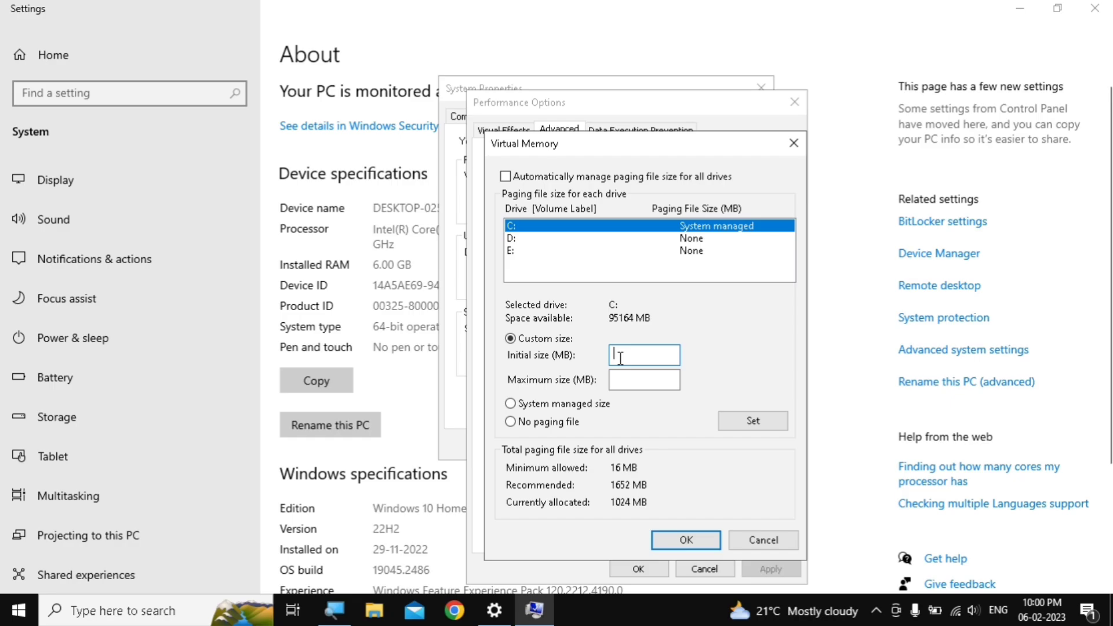
- Open Calculator and place its window beside the Virtual Memory dialog so the size fields stay uncovered
key(super)
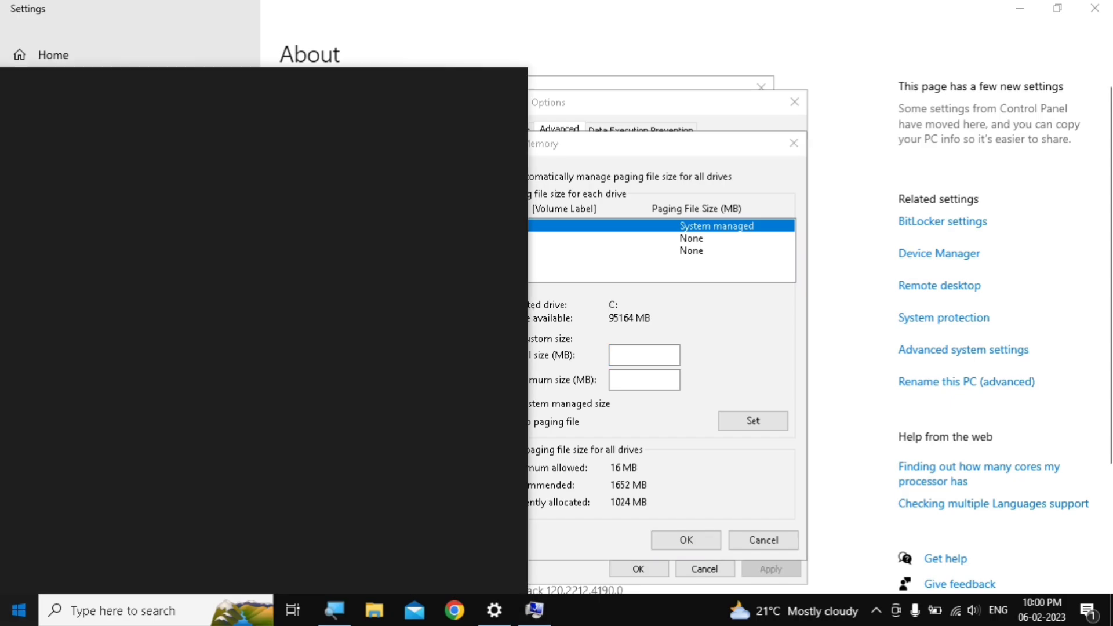
text(cal)
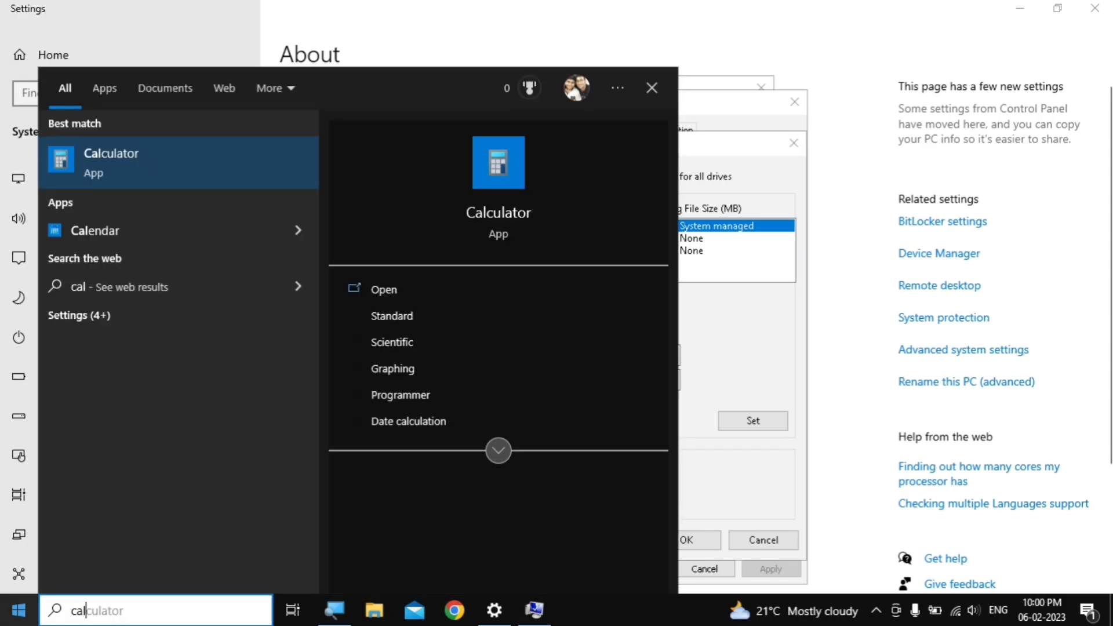
click(389, 295)
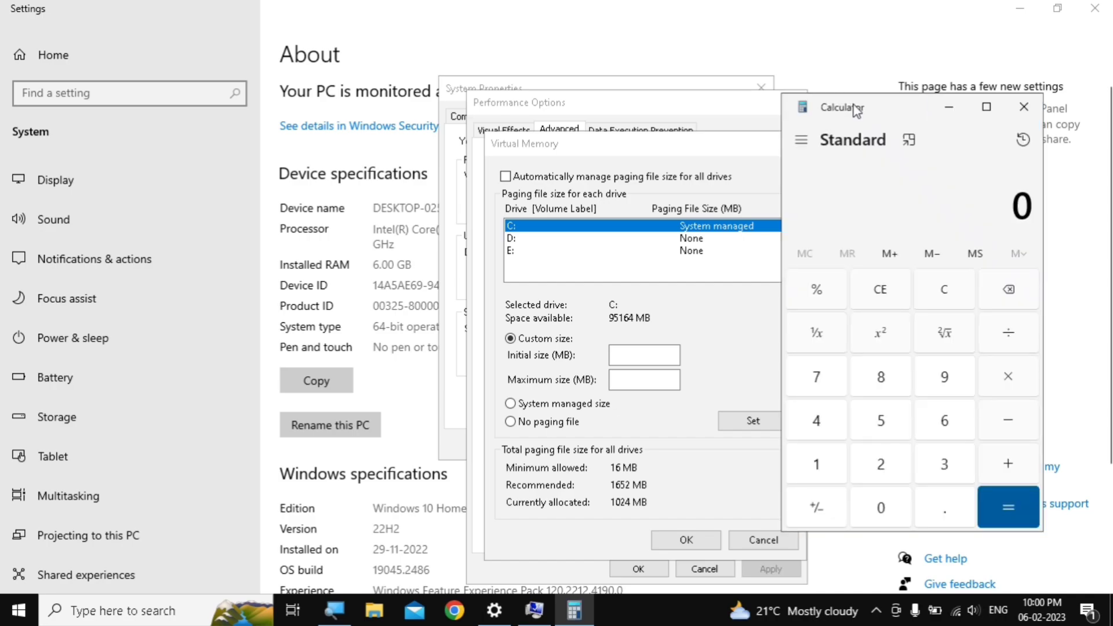
drag(854, 103, 909, 100)
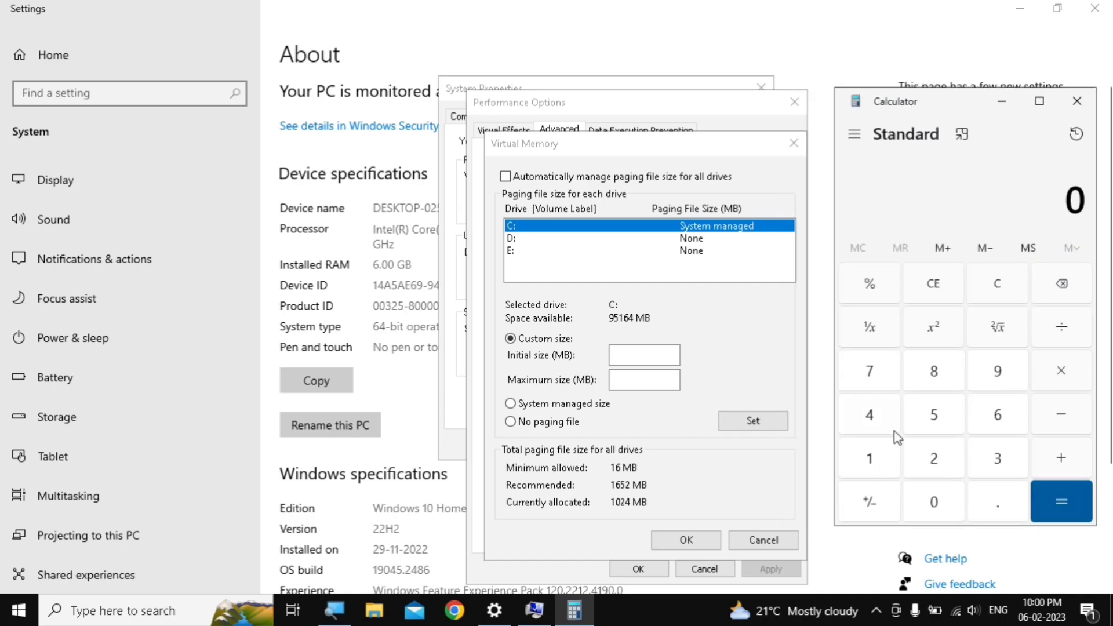
- Calculate 1024 × 8 to convert 8 GB into megabytes
click(869, 466)
click(926, 498)
click(938, 465)
click(881, 422)
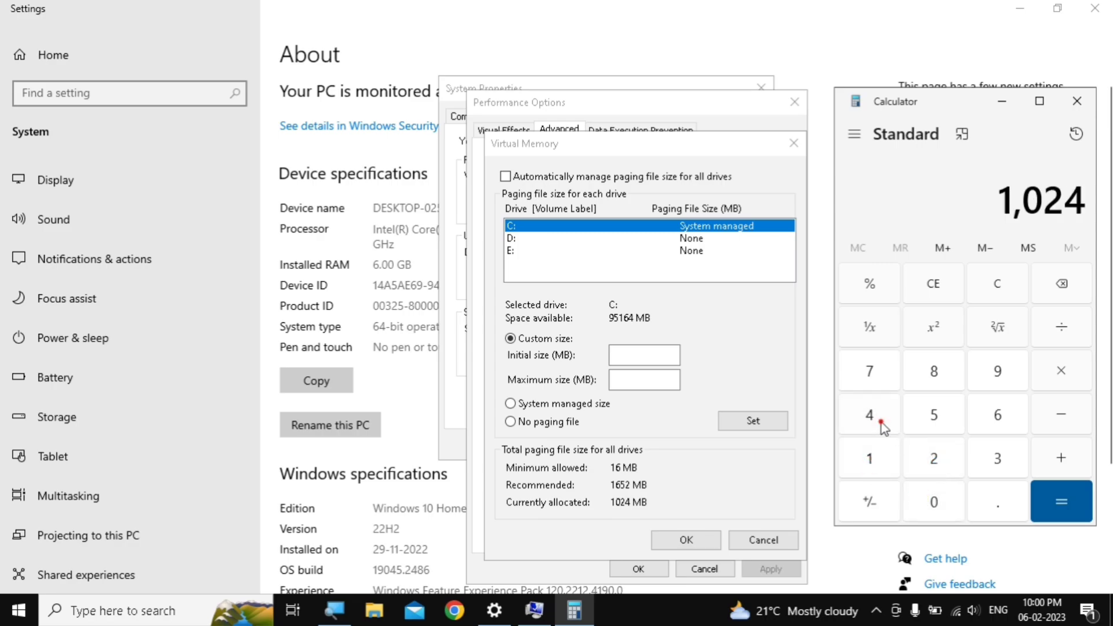
click(1053, 377)
click(941, 374)
click(1049, 495)
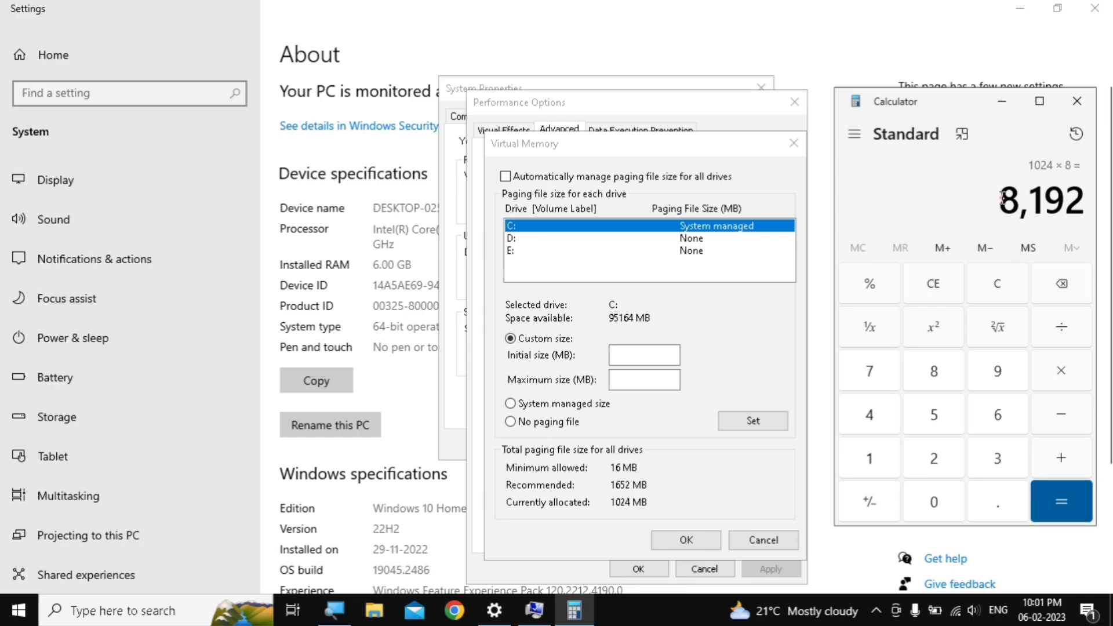
drag(1003, 199, 1084, 199)
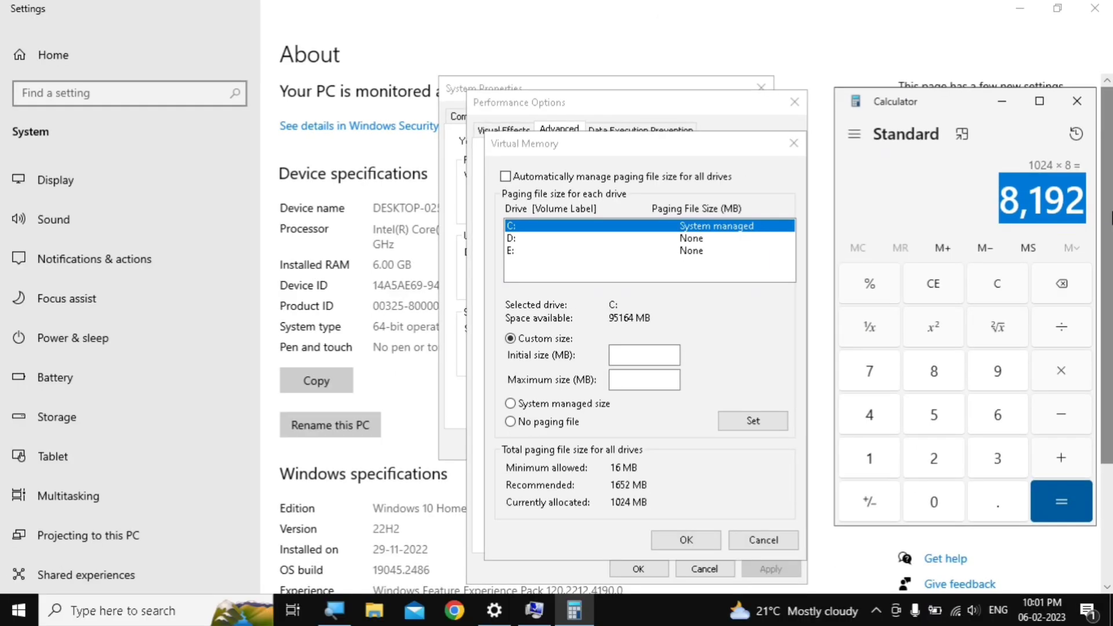
click(933, 189)
- Set both the initial and maximum paging file size of drive C: to 8192 MB and accept the Virtual Memory changes
click(646, 352)
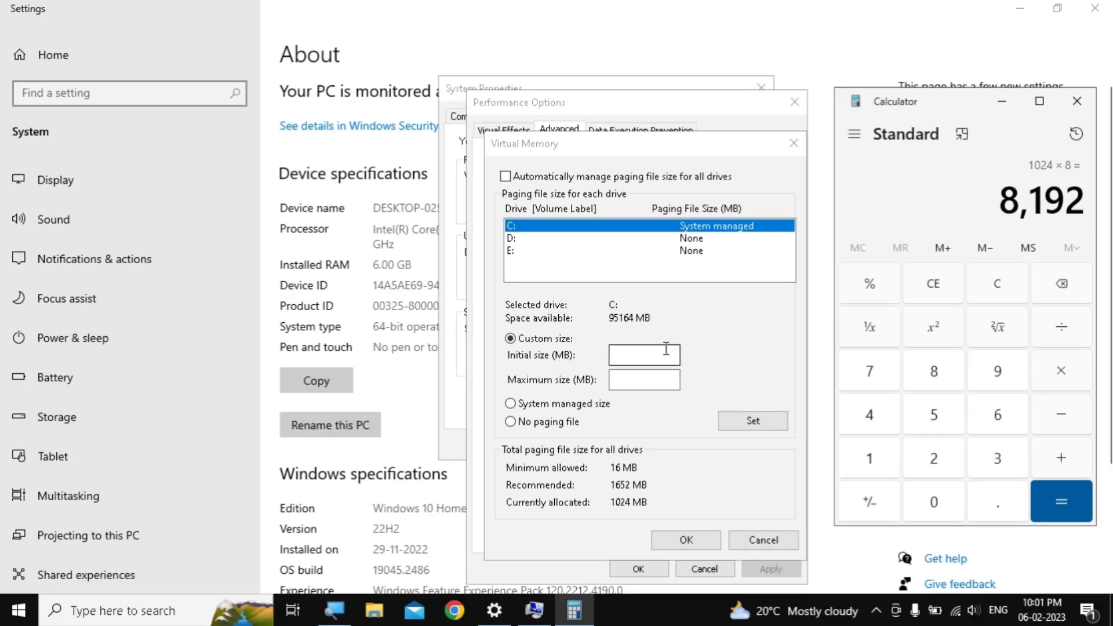
click(655, 354)
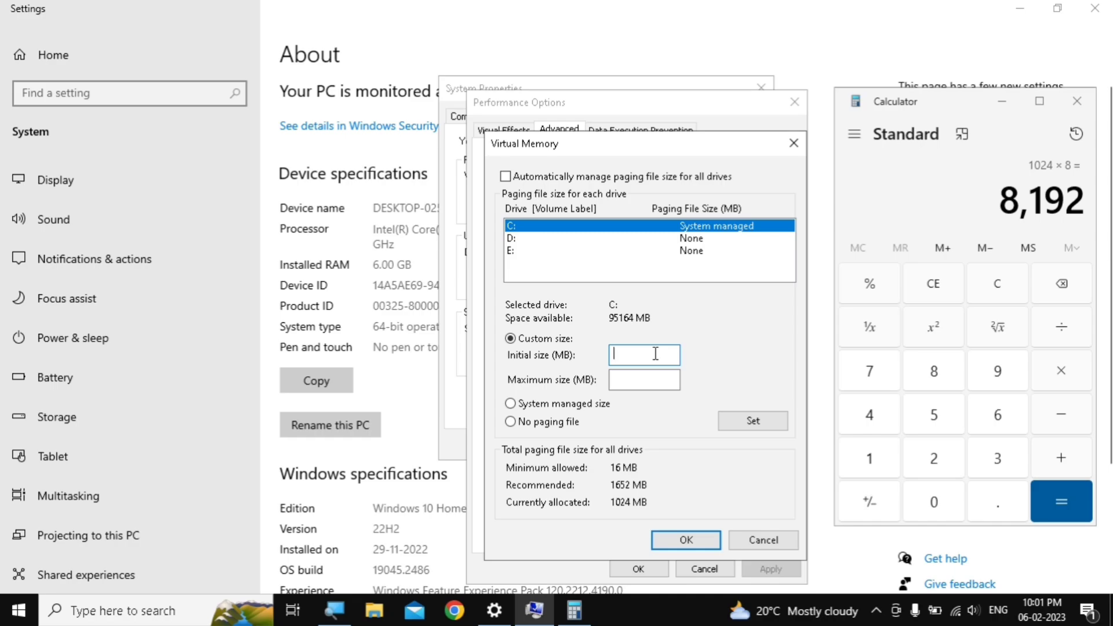
text(819)
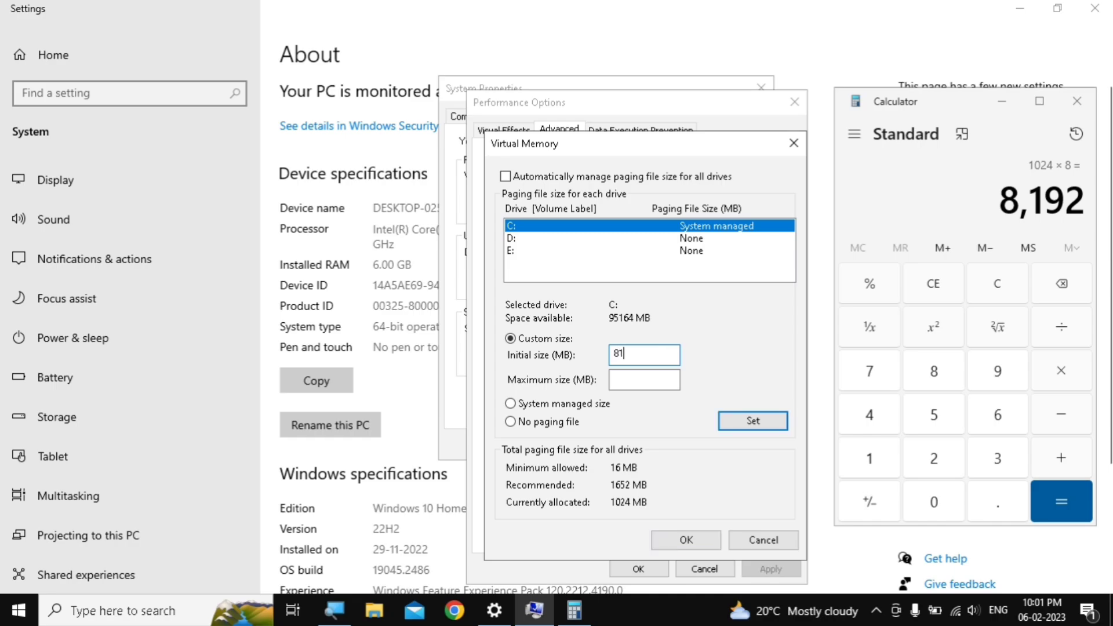
text(2)
click(637, 382)
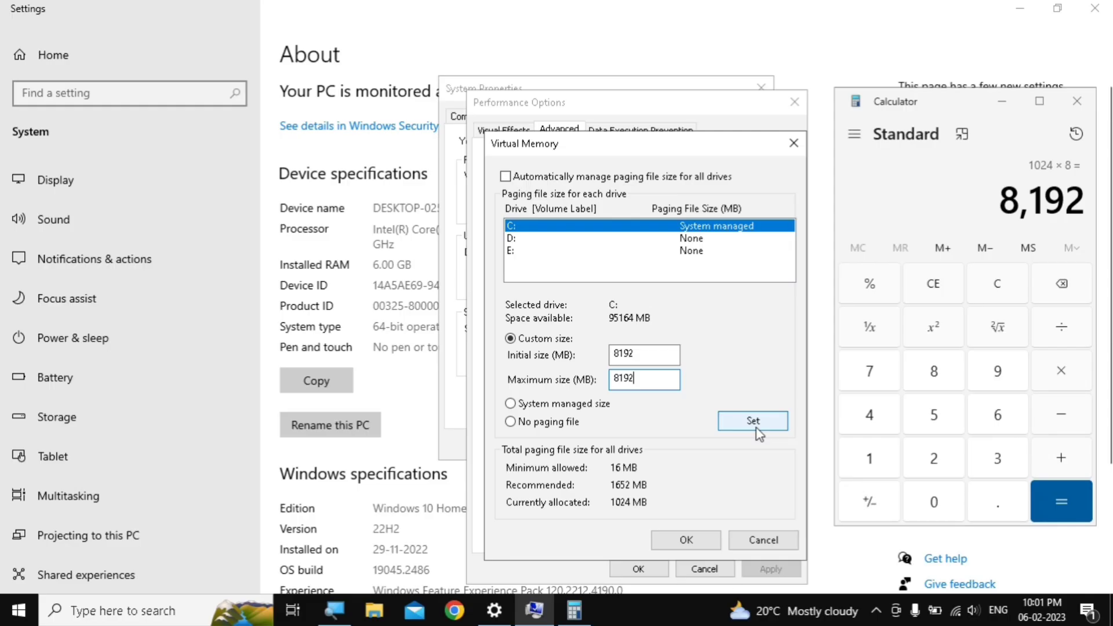
click(756, 429)
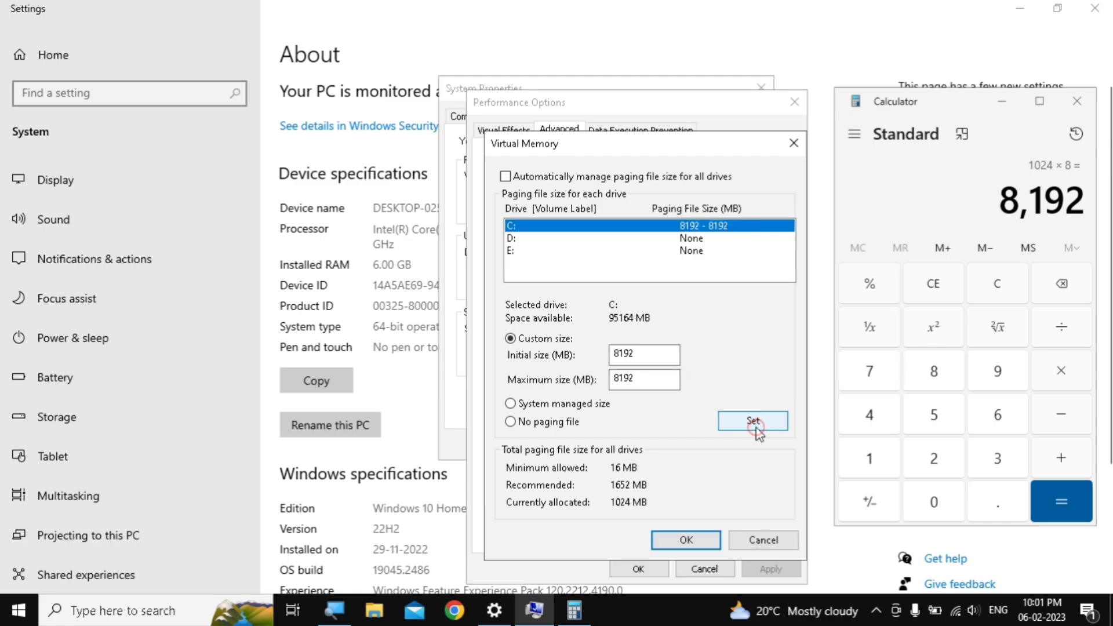
click(687, 540)
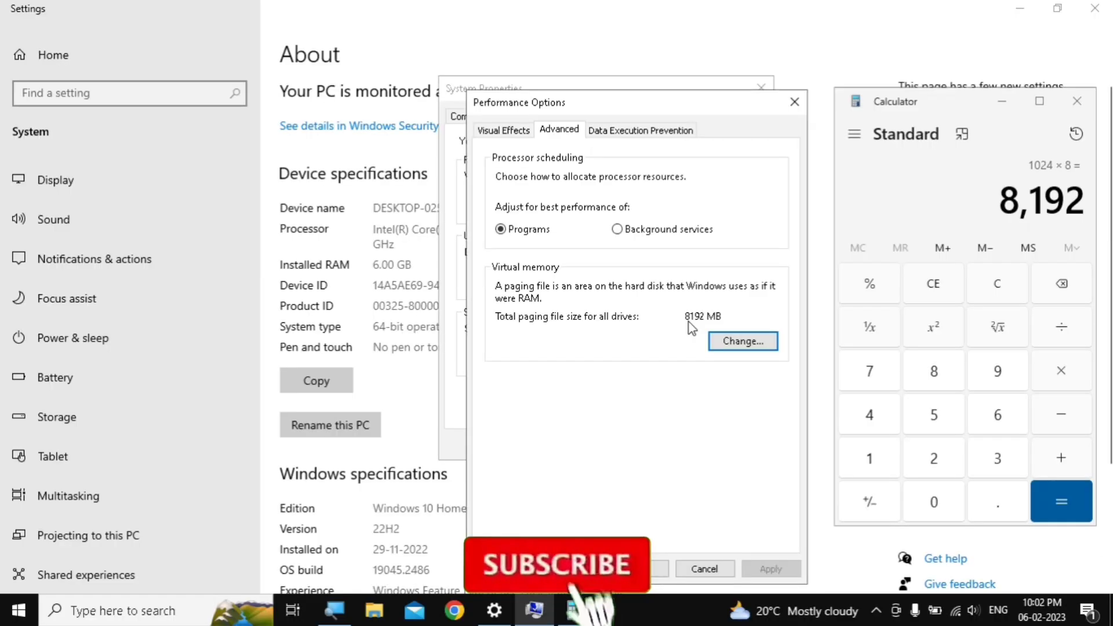
- Accept the Performance Options and System Properties dialogs, and close Calculator and Settings
click(659, 568)
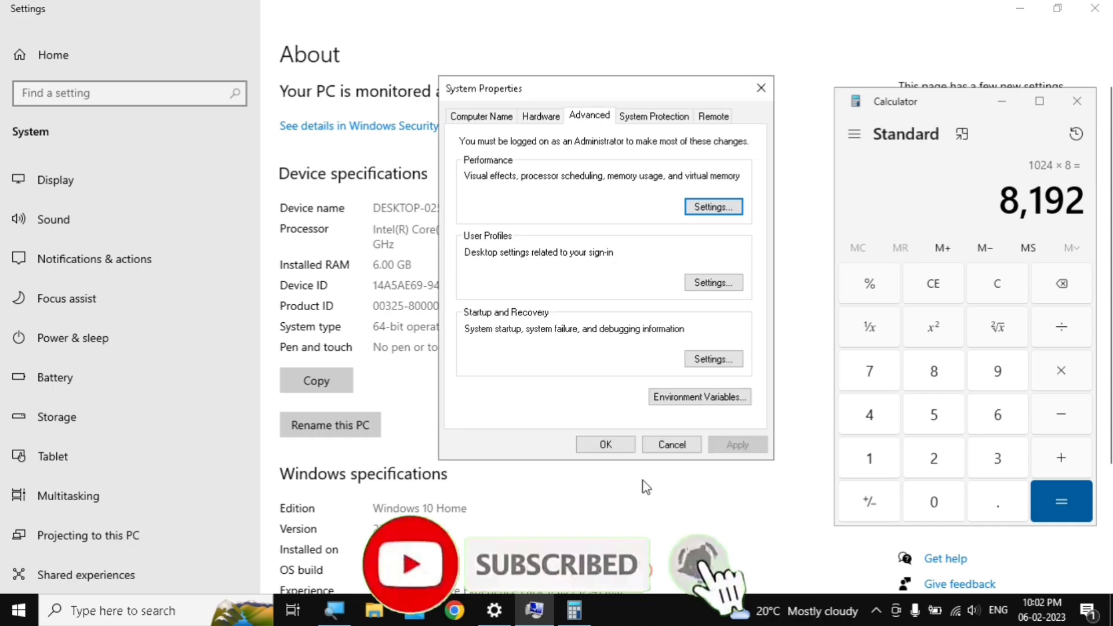
click(605, 449)
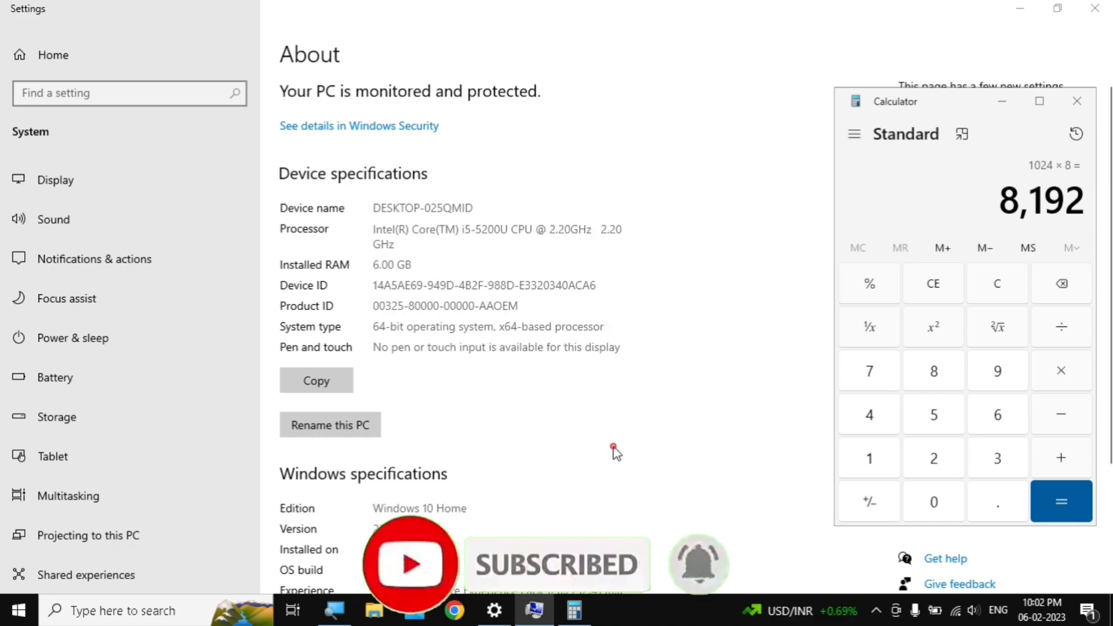
click(1076, 101)
click(1094, 8)
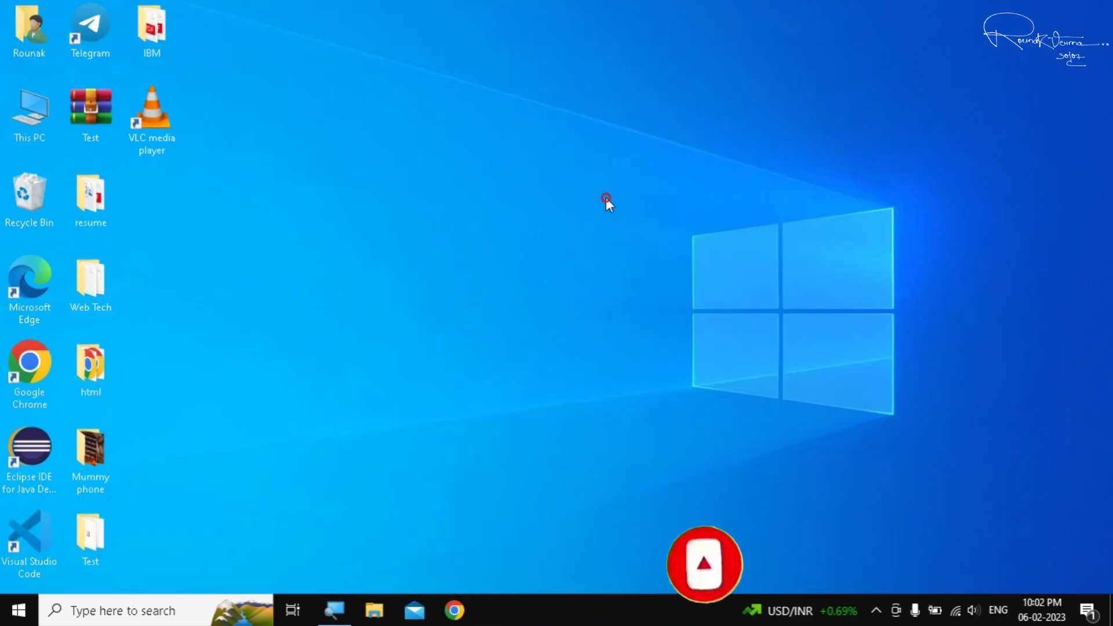